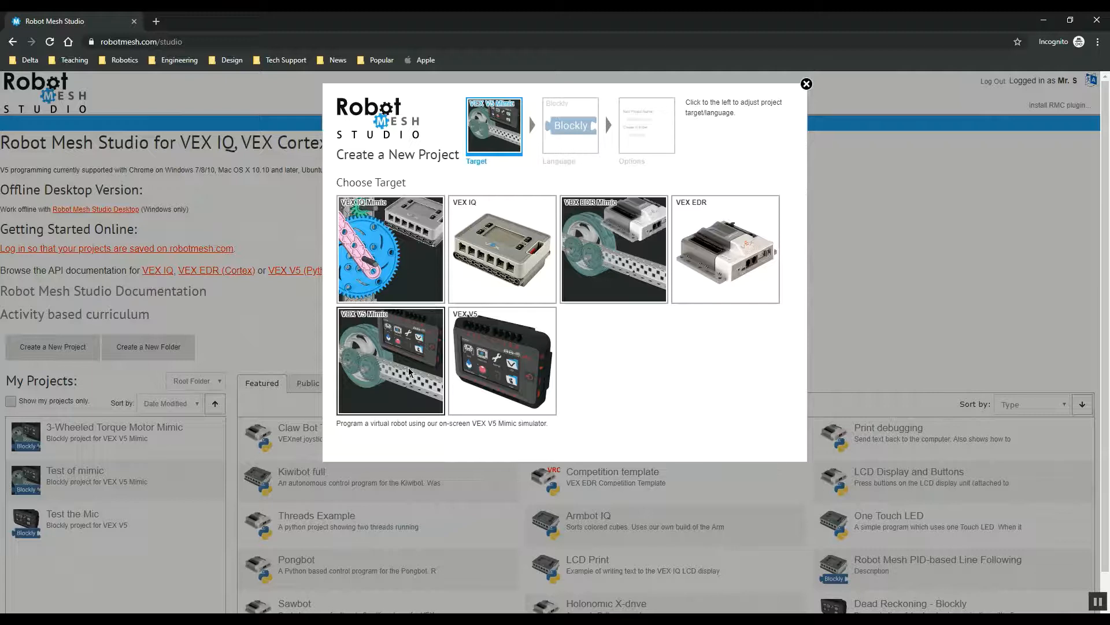
Step: Create a new VEX V5 Mimic project using Blockly and name it Sample Mimic
click(418, 372)
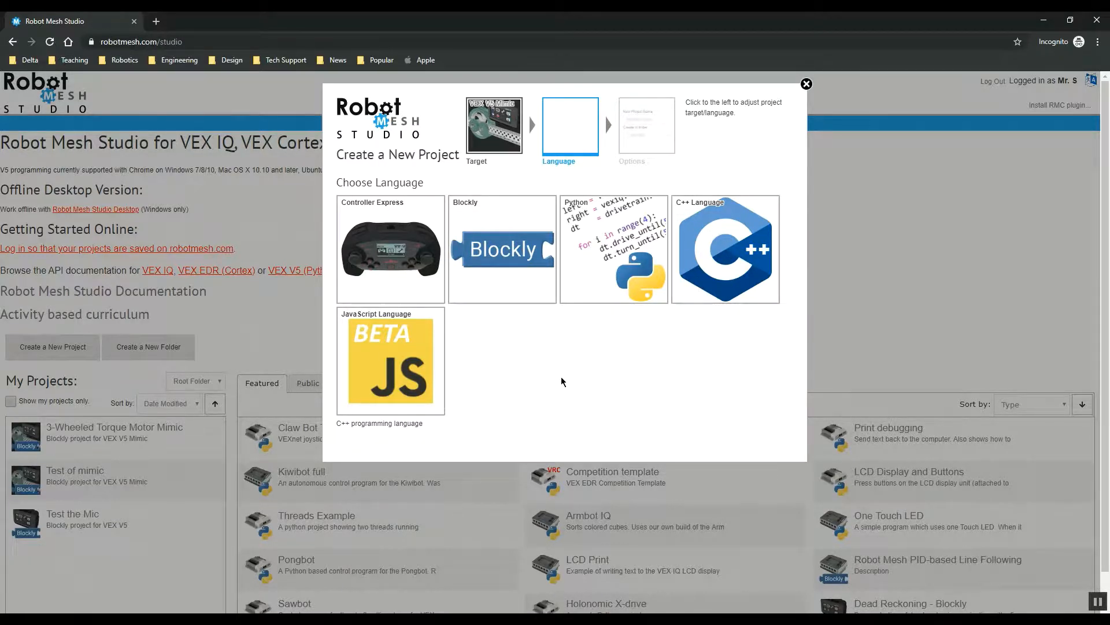
click(481, 264)
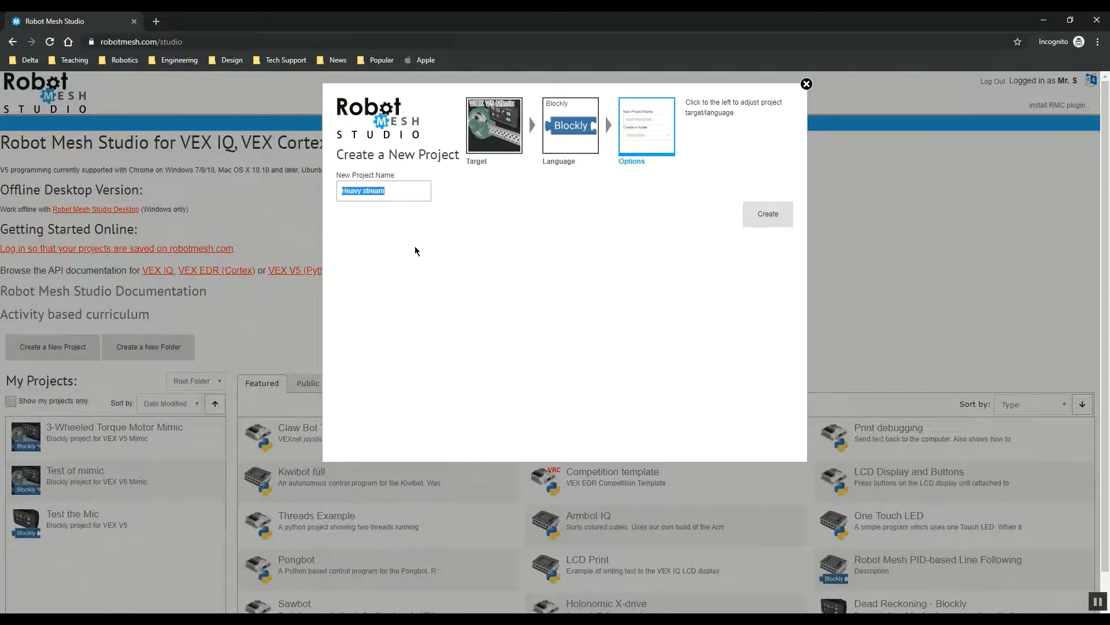
text(SampleM)
key(BackSpace)
text(Mimic)
key(BackSpace)
key(BackSpace)
text(mic)
click(769, 221)
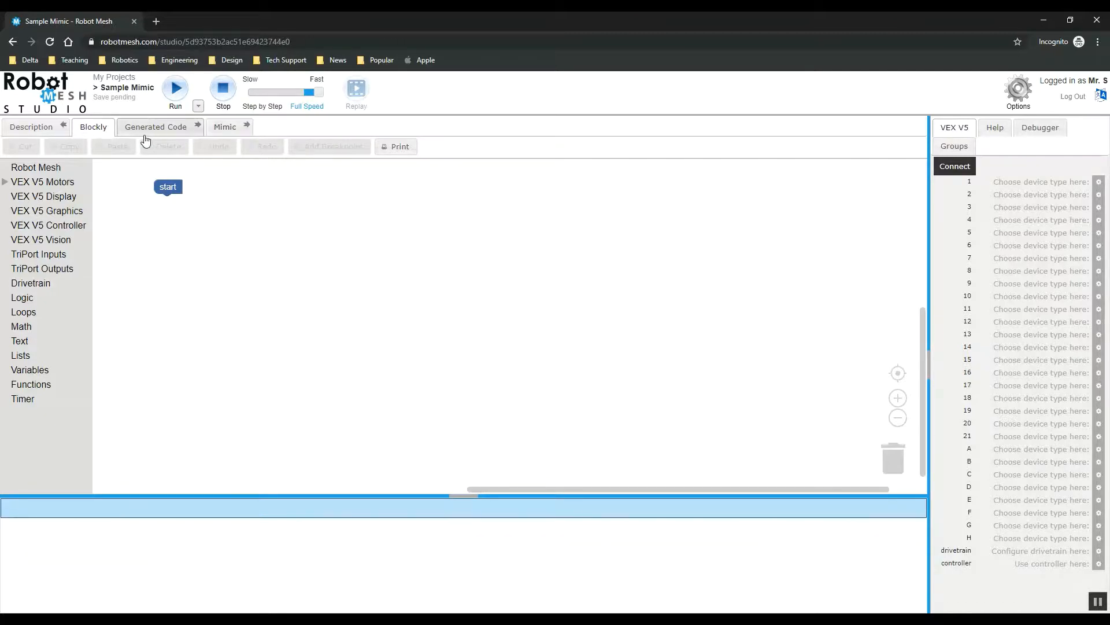
Step: Open the Mimic workspace, switch the parts library to Misc, and add a Base Plate
click(227, 126)
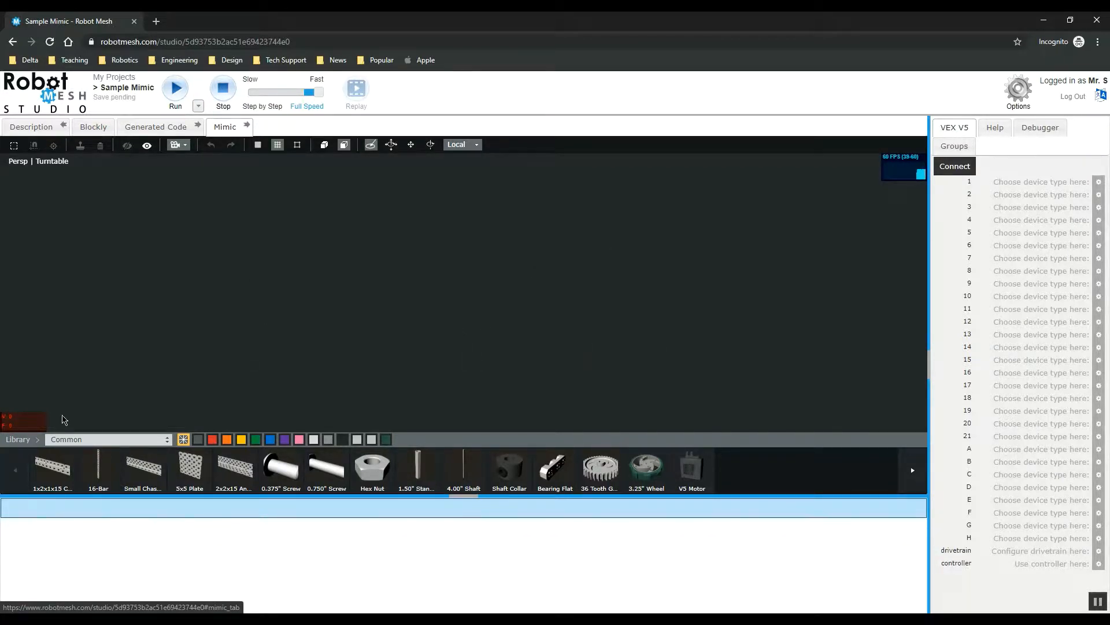
click(77, 440)
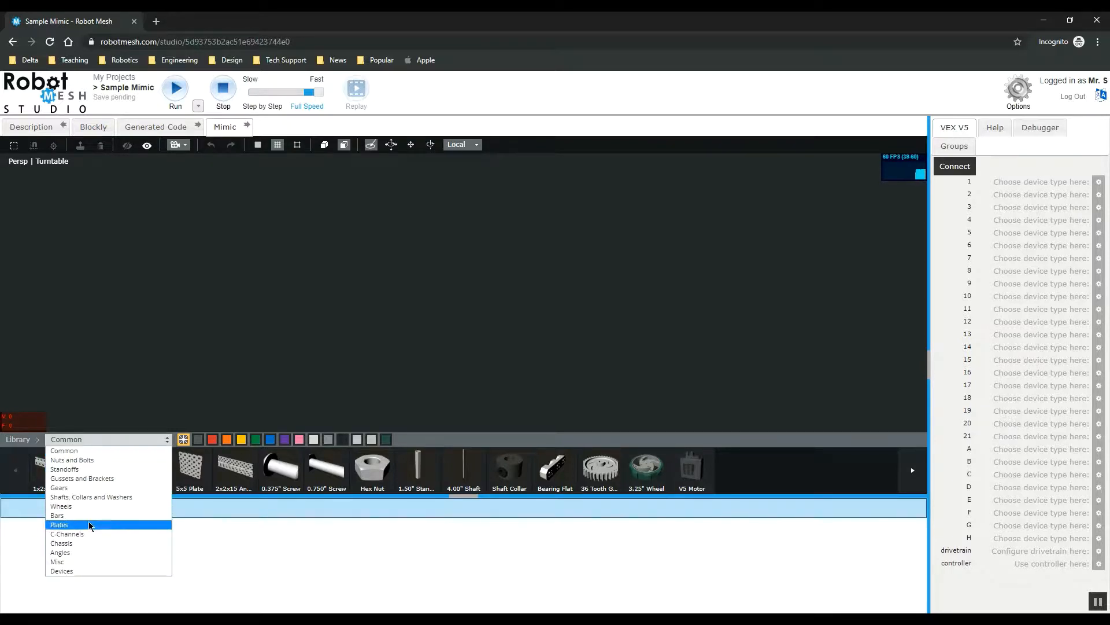
click(84, 561)
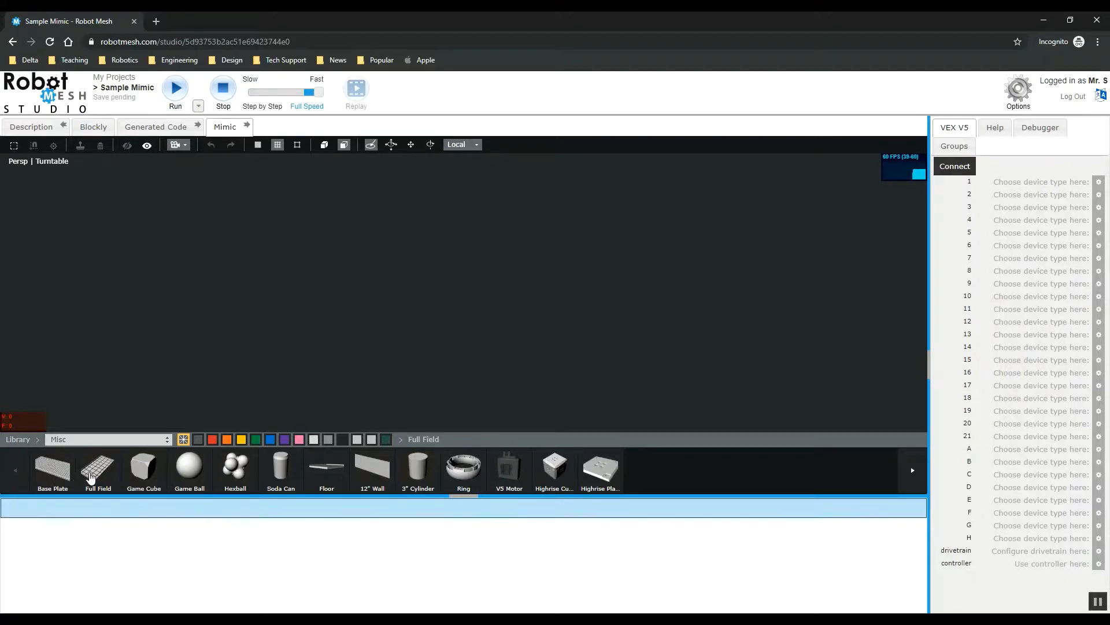
click(47, 480)
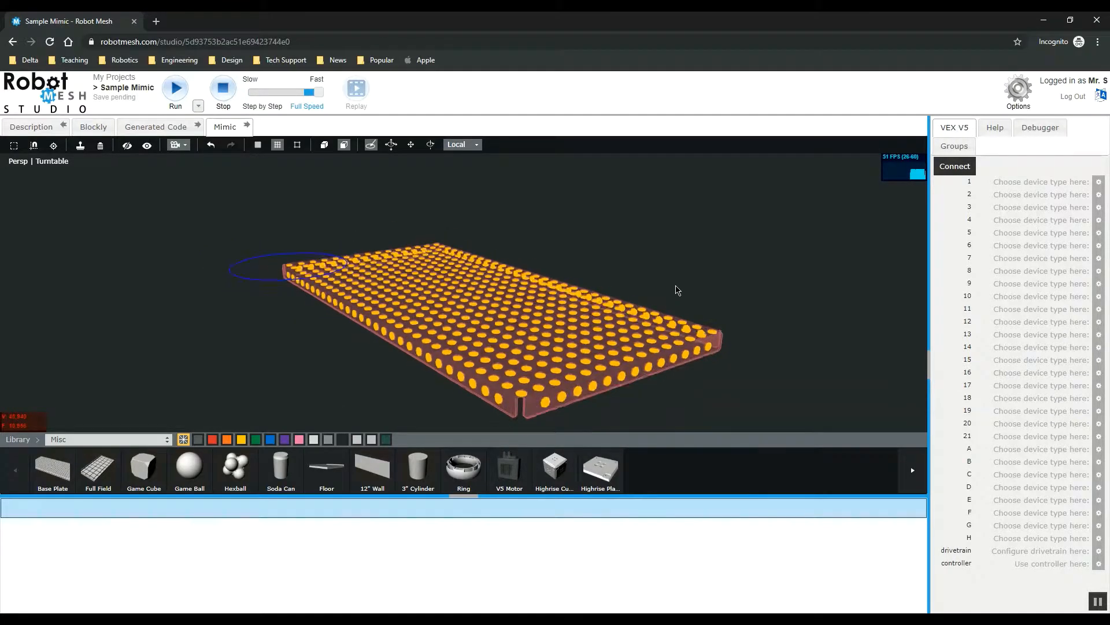
Step: Inspect the base plate from various angles and zoom levels
click(735, 289)
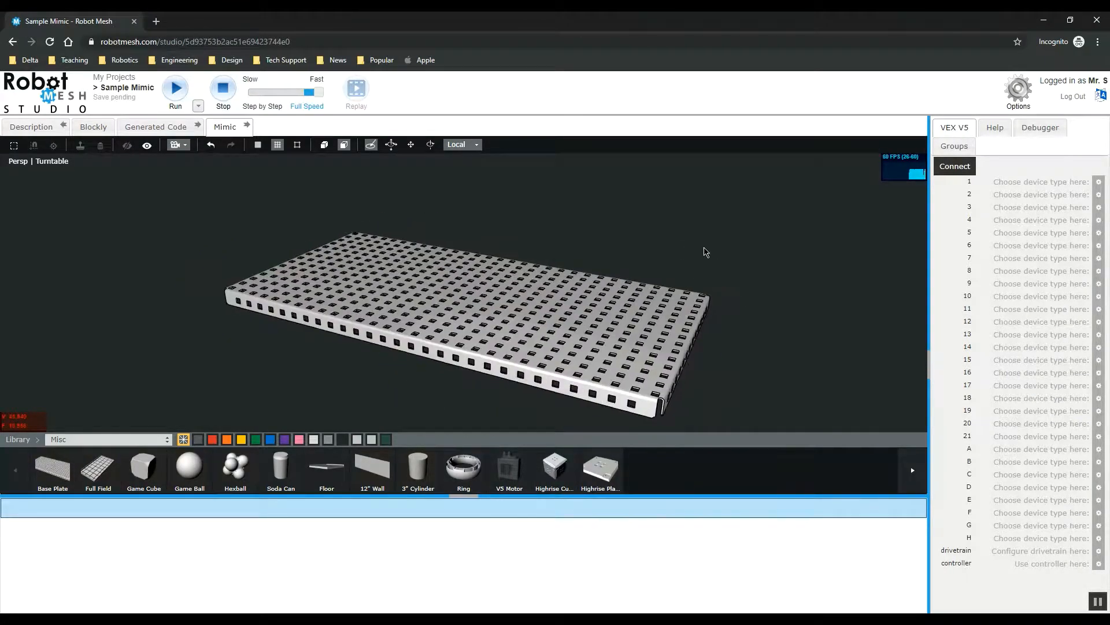
mouse_move(681, 243)
mouse_down()
mouse_move(743, 228)
mouse_move(449, 252)
mouse_move(657, 236)
mouse_move(696, 243)
mouse_up()
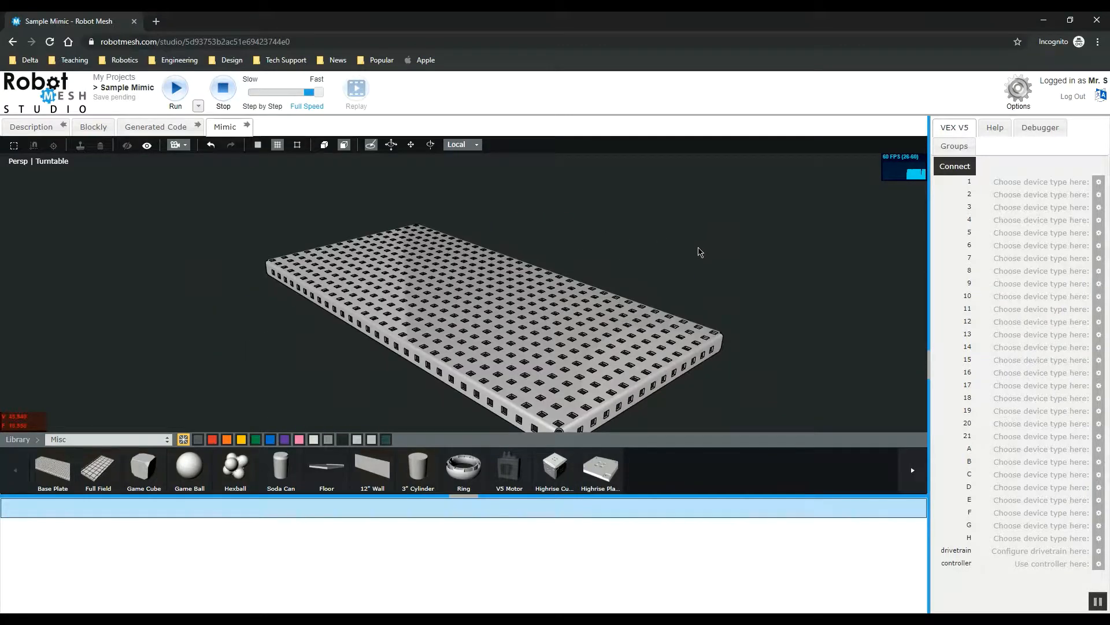
drag(633, 227, 623, 228)
scroll(598, 238, up, 3)
scroll(598, 238, down, 3)
scroll(599, 238, up, 6)
scroll(384, 306, down, 2)
scroll(384, 308, down, 2)
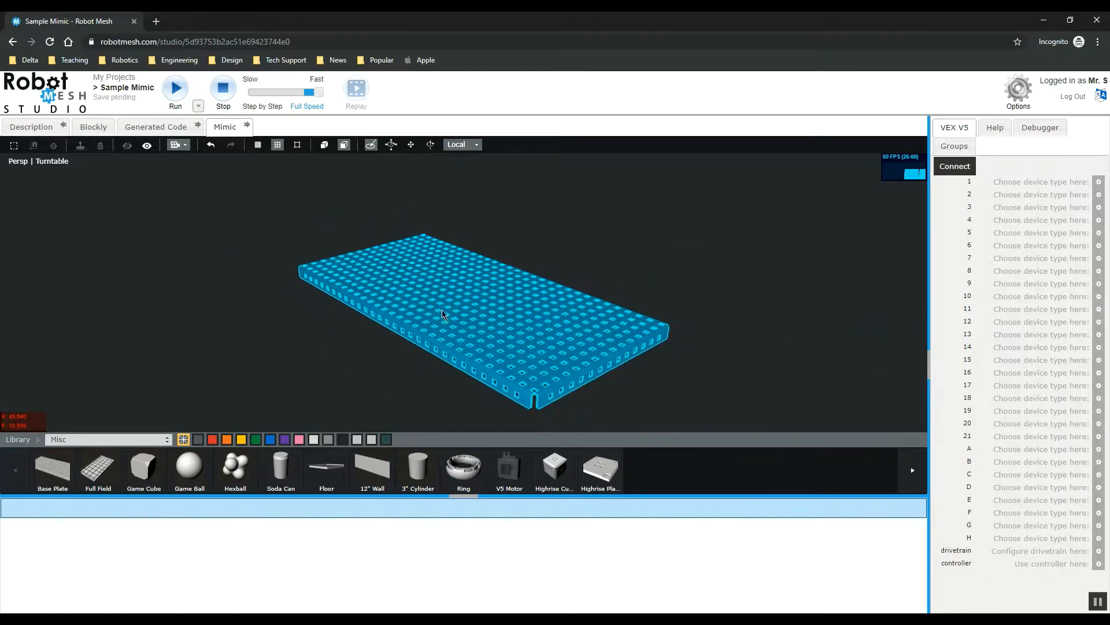
scroll(454, 323, up, 4)
scroll(454, 322, down, 3)
scroll(454, 324, down, 1)
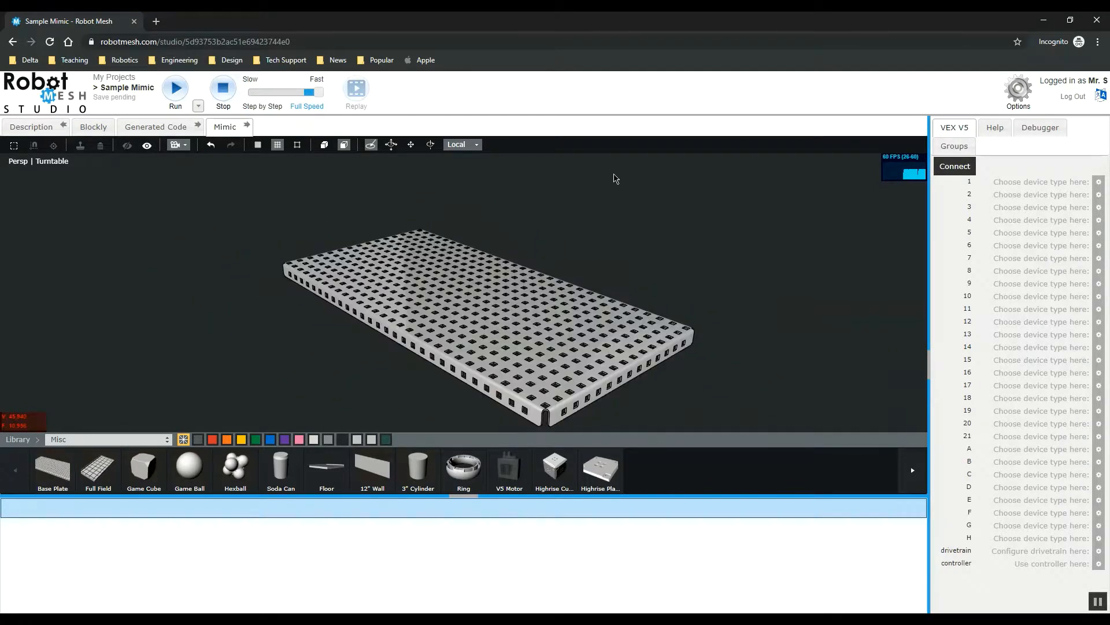
scroll(605, 263, up, 3)
scroll(595, 231, down, 3)
scroll(601, 226, up, 4)
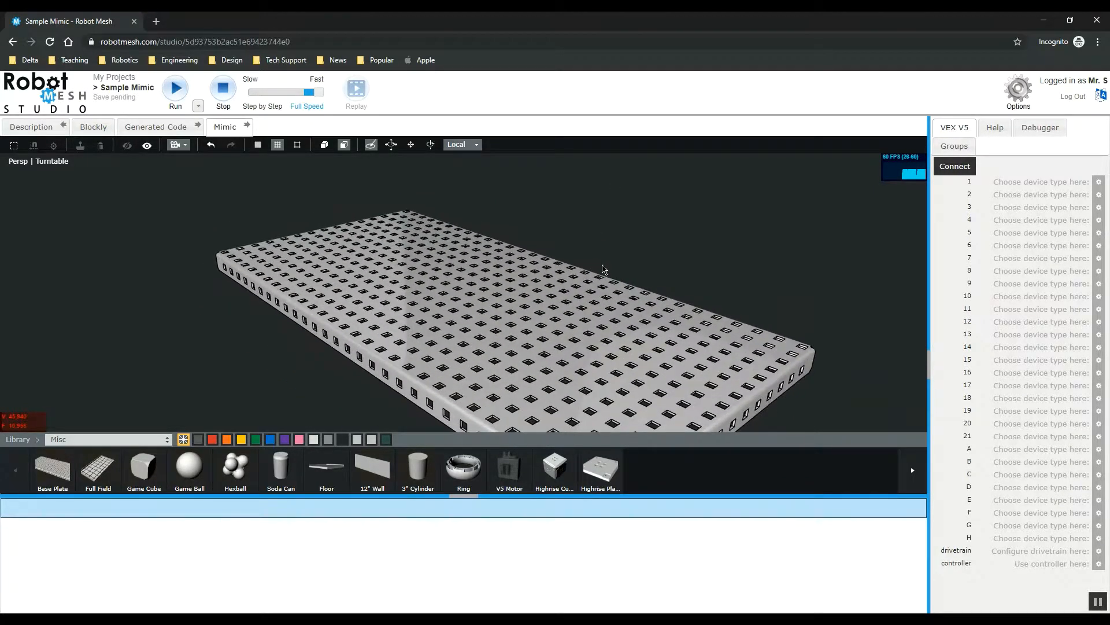
scroll(655, 252, down, 1)
scroll(474, 312, up, 2)
scroll(480, 295, down, 3)
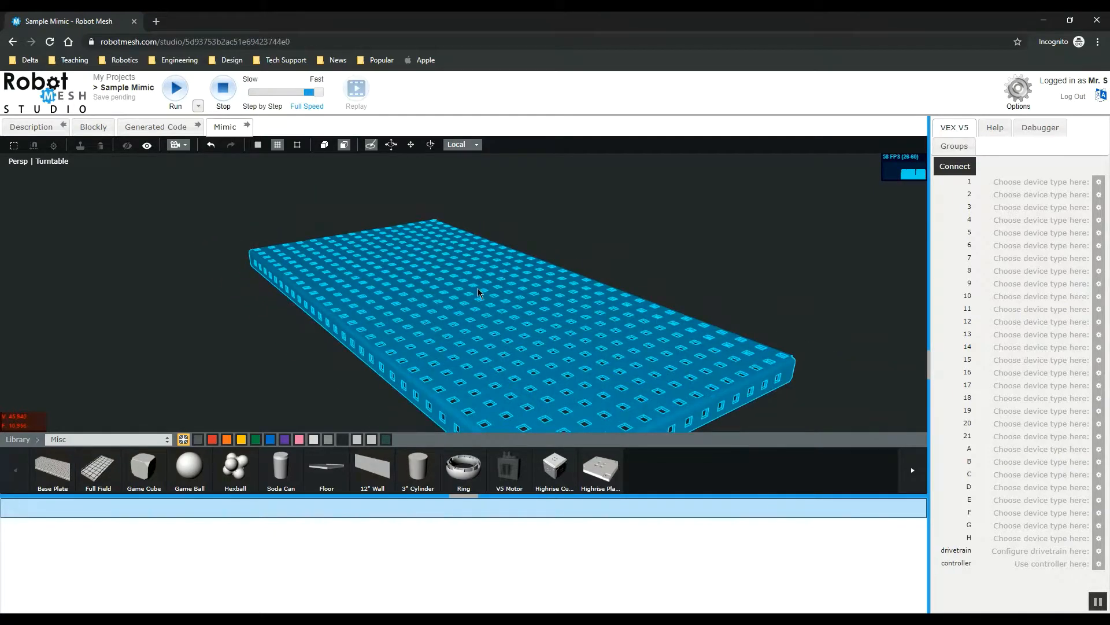
drag(695, 238, 479, 273)
drag(746, 257, 388, 298)
scroll(318, 276, up, 4)
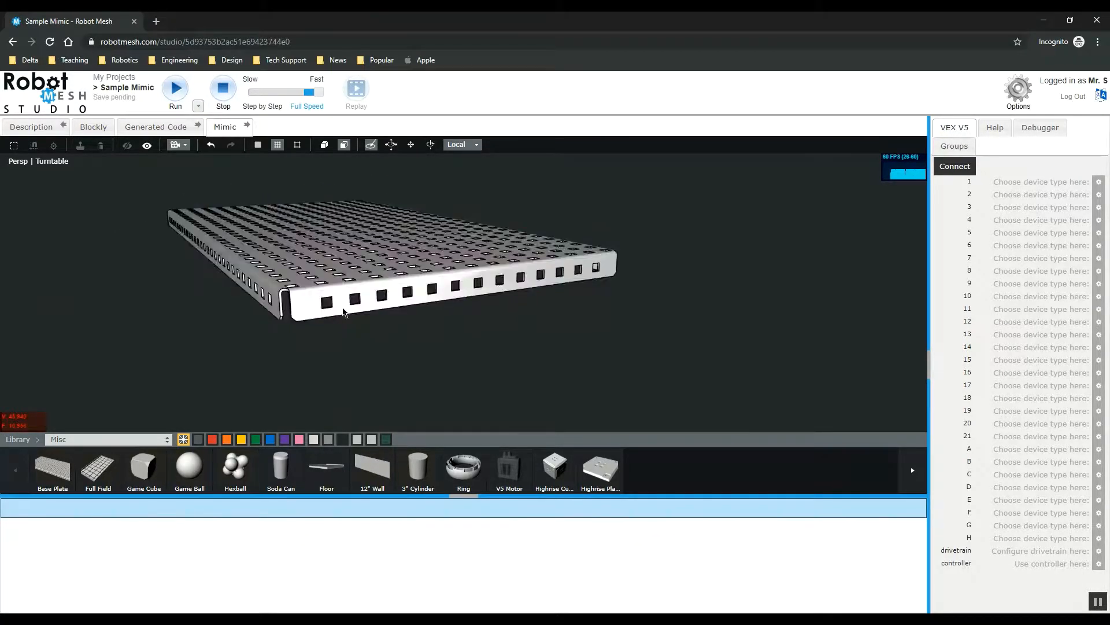
right_drag(342, 309, 508, 302)
scroll(357, 292, up, 3)
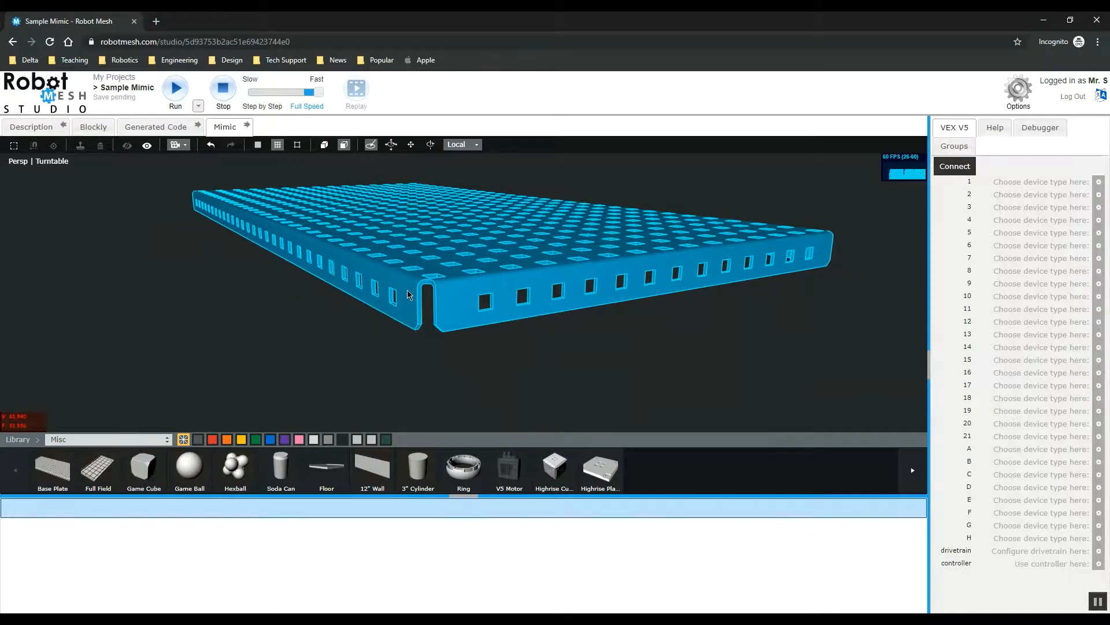
scroll(588, 389, down, 5)
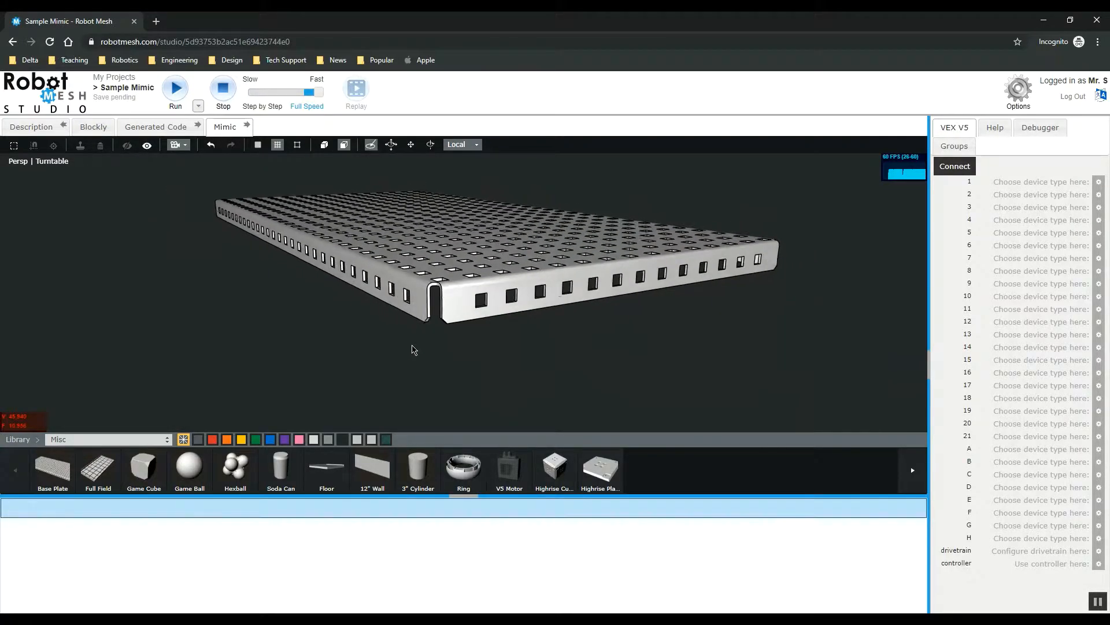
drag(423, 314, 584, 313)
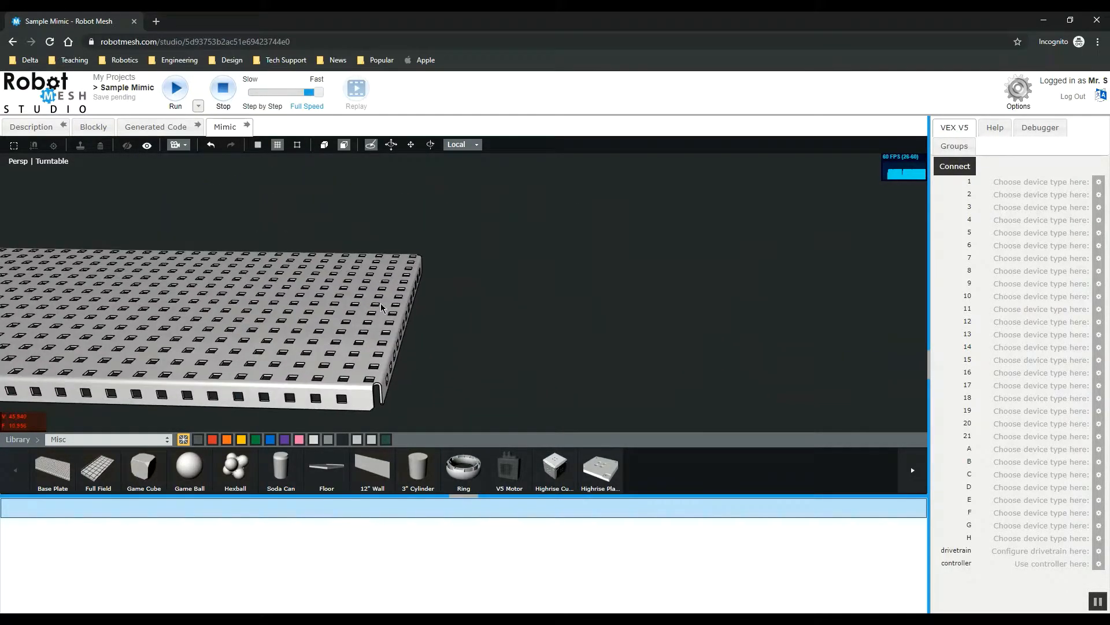
right_drag(434, 306, 778, 312)
scroll(434, 264, down, 2)
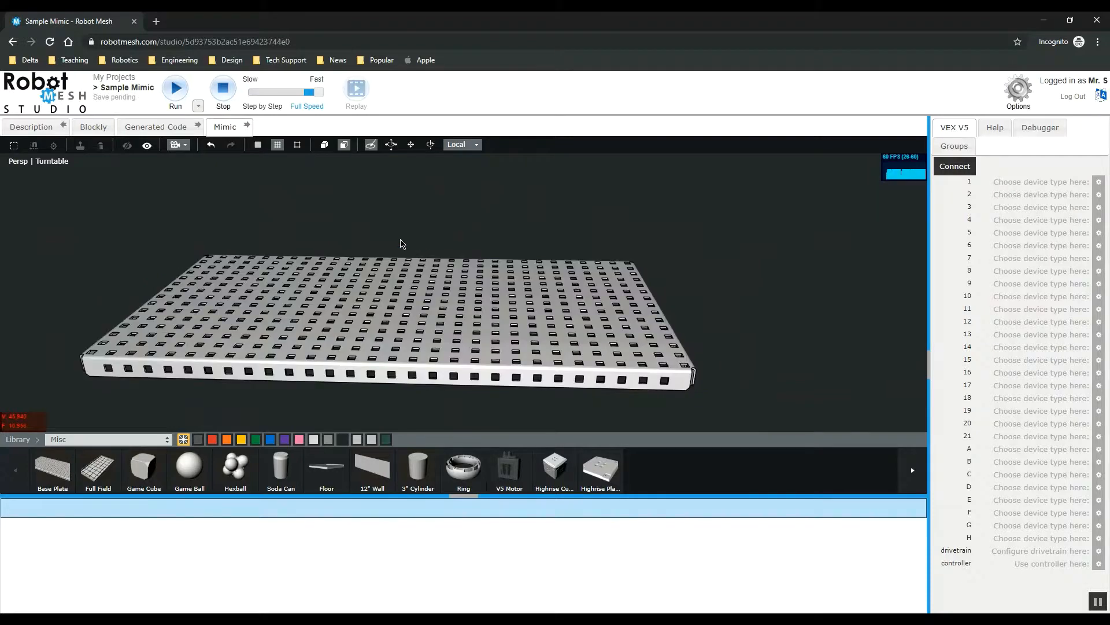
scroll(401, 241, up, 3)
right_drag(400, 243, 484, 233)
drag(405, 298, 514, 269)
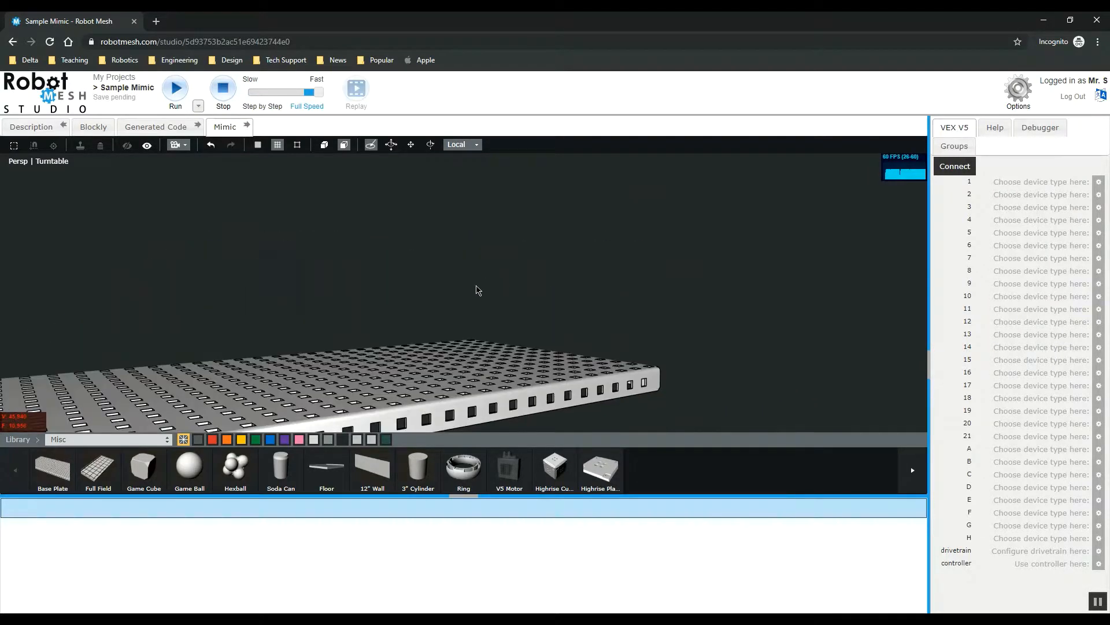
right_drag(478, 290, 685, 261)
scroll(480, 279, down, 2)
scroll(480, 276, down, 1)
drag(503, 259, 427, 313)
scroll(292, 270, down, 3)
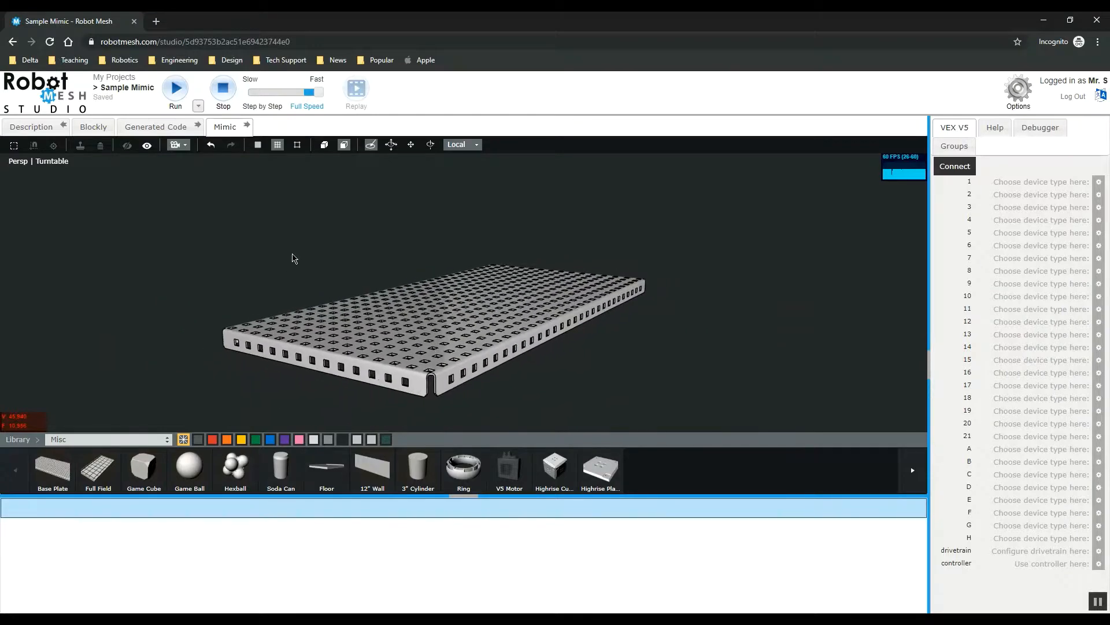
mouse_move(292, 253)
mouse_down()
mouse_move(312, 255)
mouse_move(297, 253)
mouse_up()
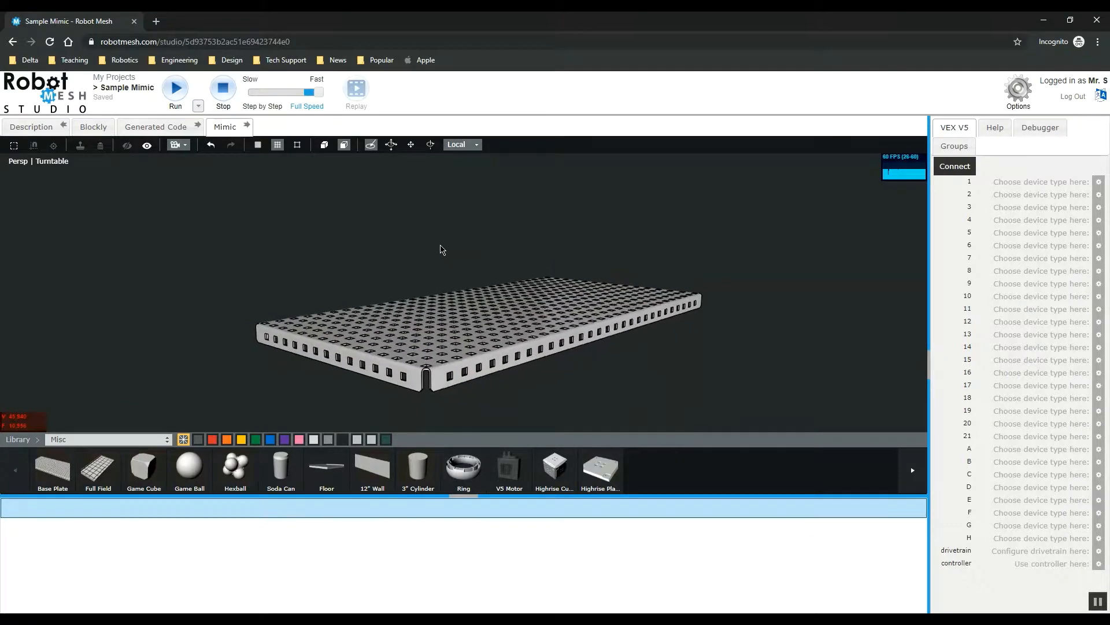
Step: Add a Game Cube onto the base plate and raise it above the plate with the Translation tool
click(492, 307)
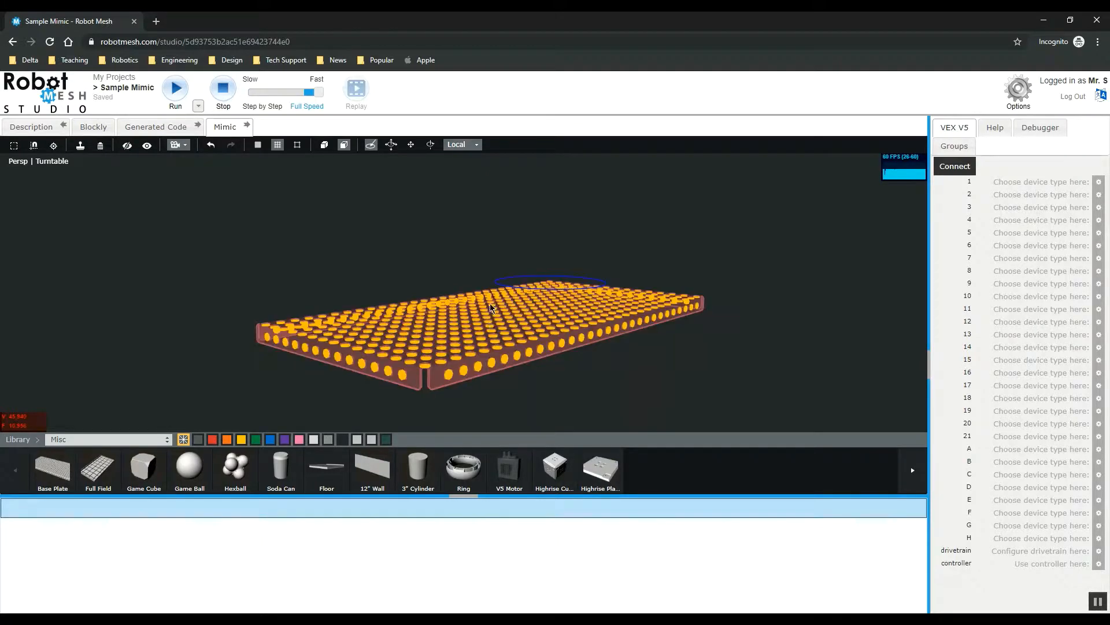
click(144, 468)
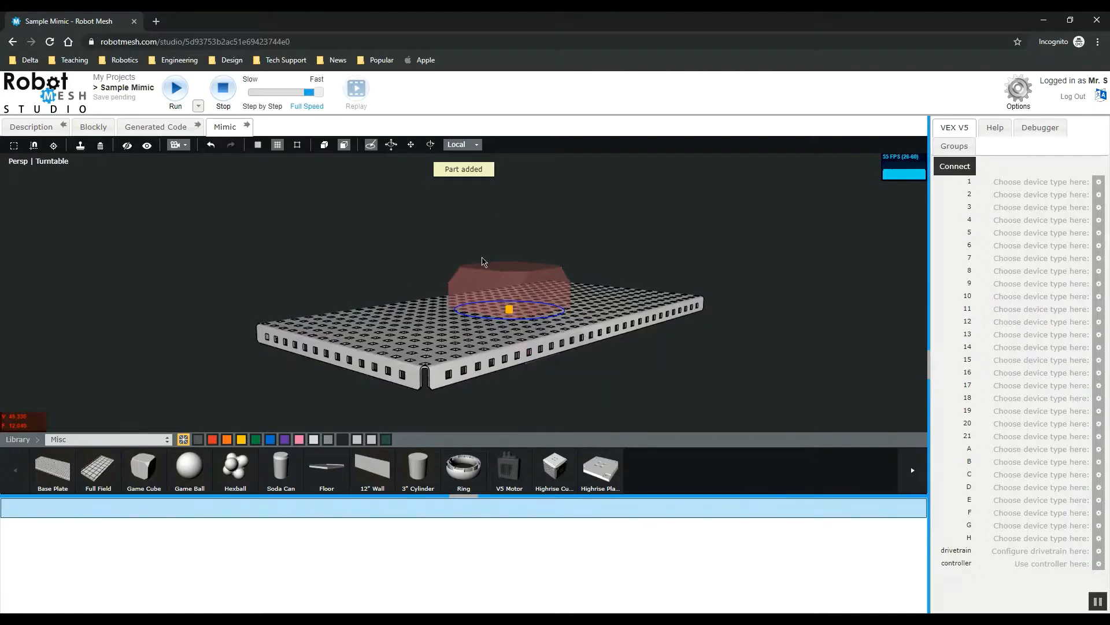
drag(653, 358, 693, 377)
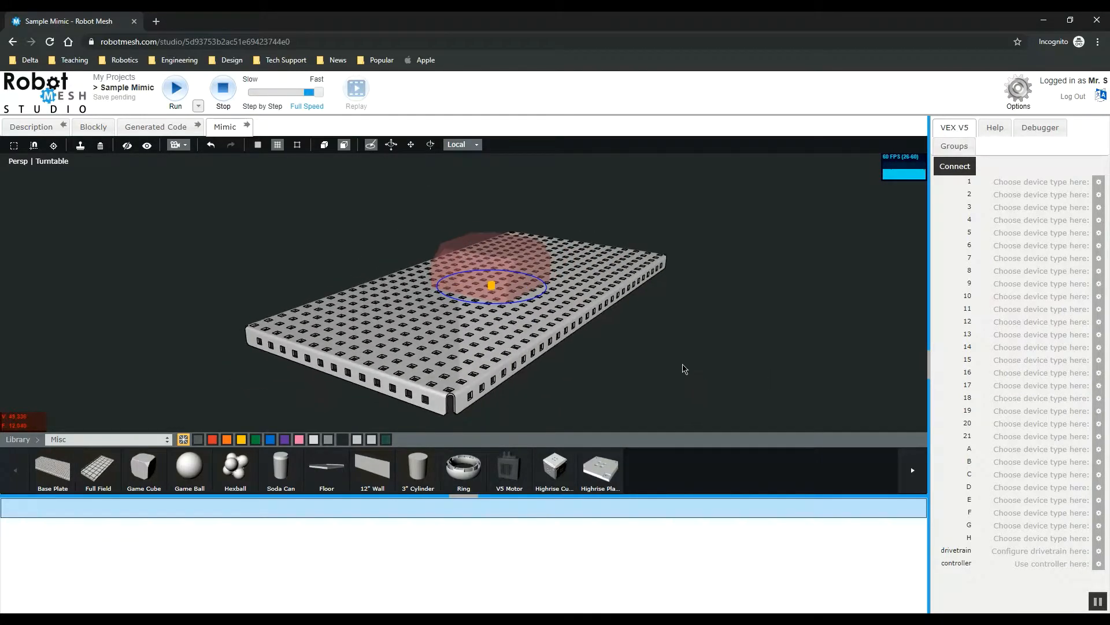
click(410, 144)
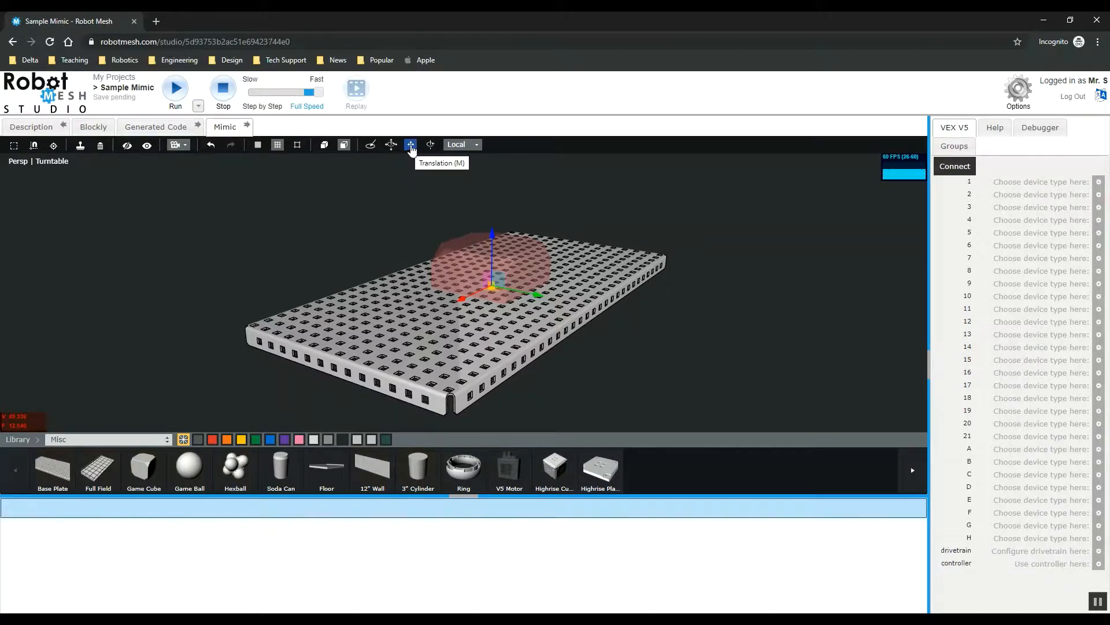
drag(493, 234, 493, 171)
click(629, 181)
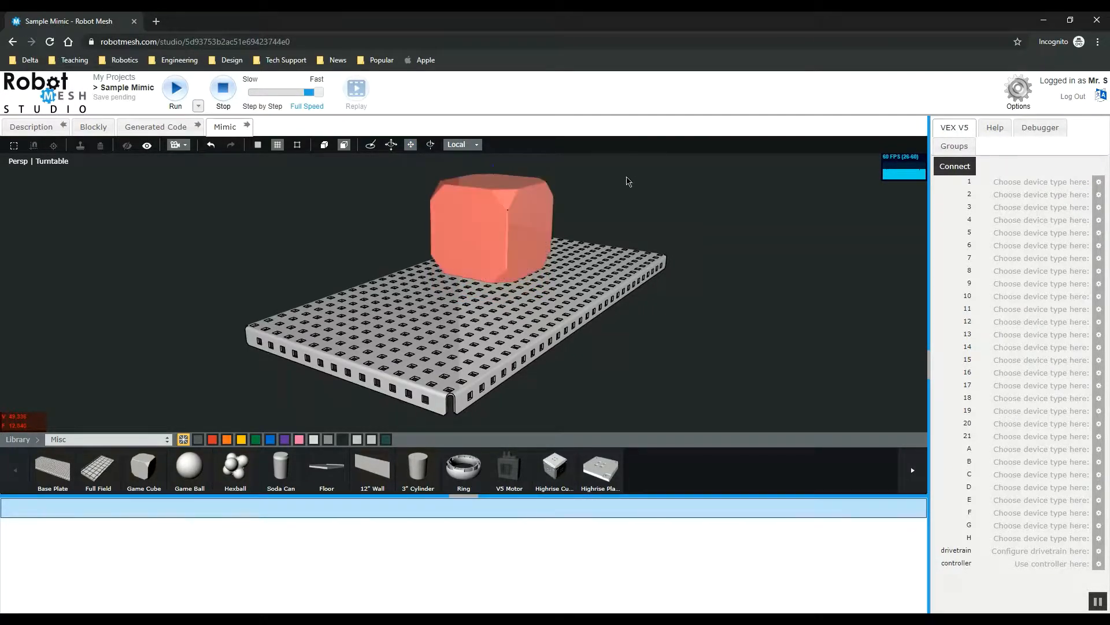
Step: Lift the game cube higher above the base plate
mouse_move(665, 219)
mouse_down()
mouse_move(669, 203)
mouse_move(648, 207)
mouse_up()
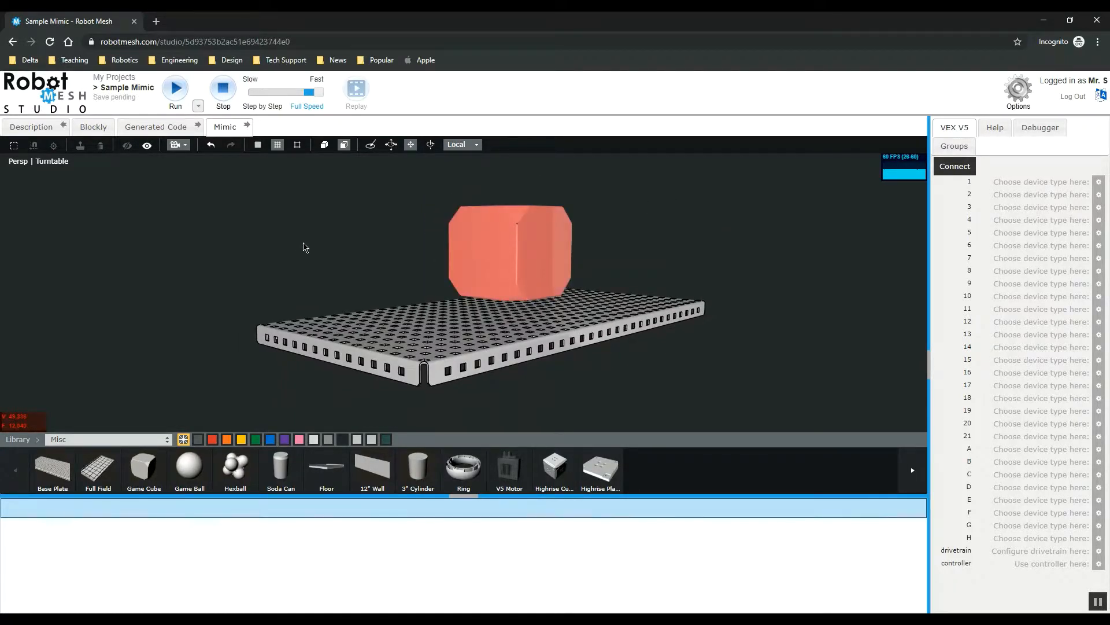
drag(306, 252, 315, 255)
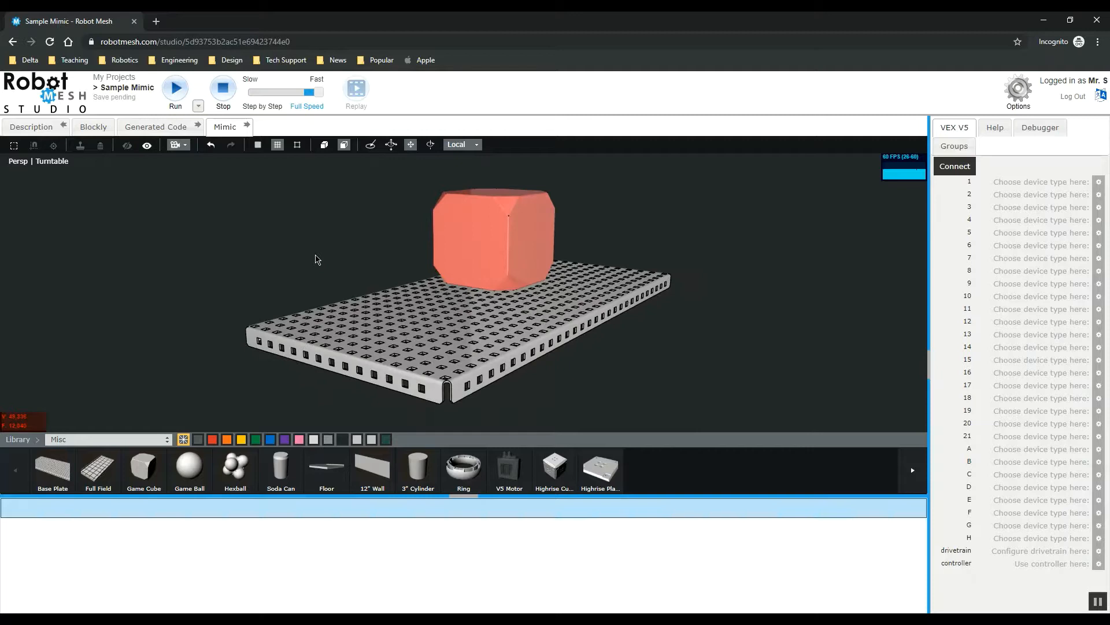
click(480, 229)
drag(491, 198, 493, 162)
click(624, 189)
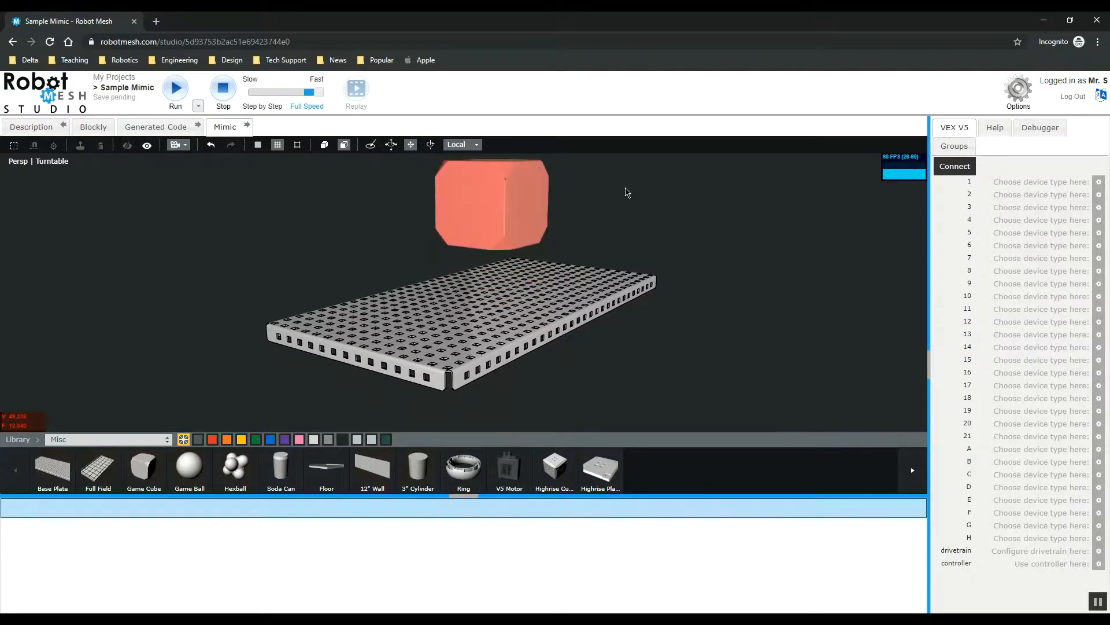
drag(625, 189, 618, 214)
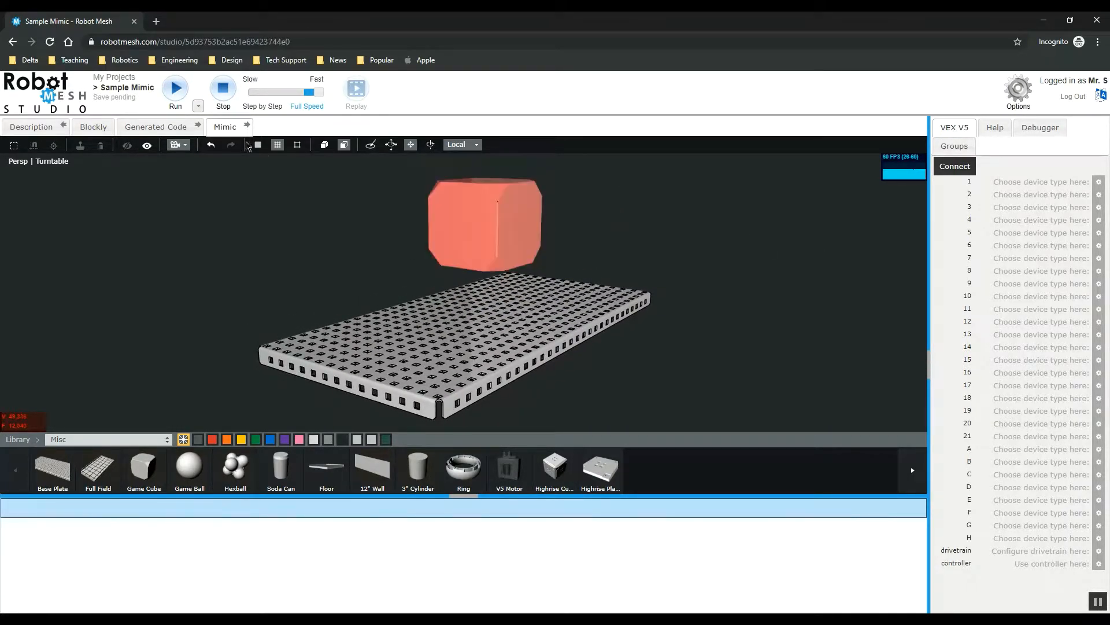
Step: Run the simulation to drop the cube onto the plate, stop it, and run and stop it once more
click(176, 88)
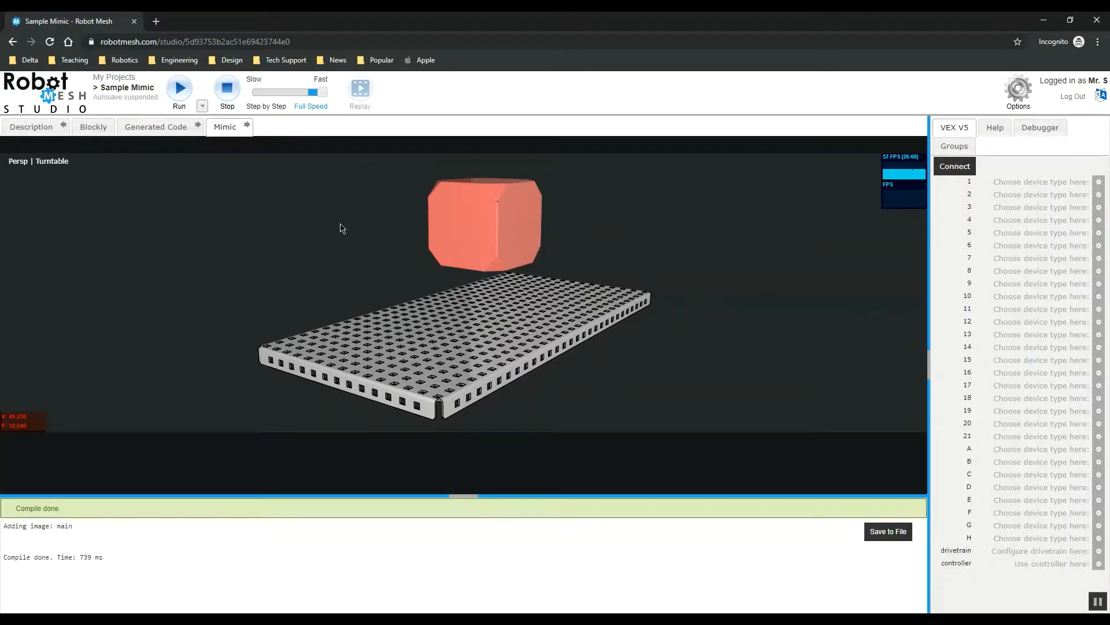
click(228, 90)
click(174, 90)
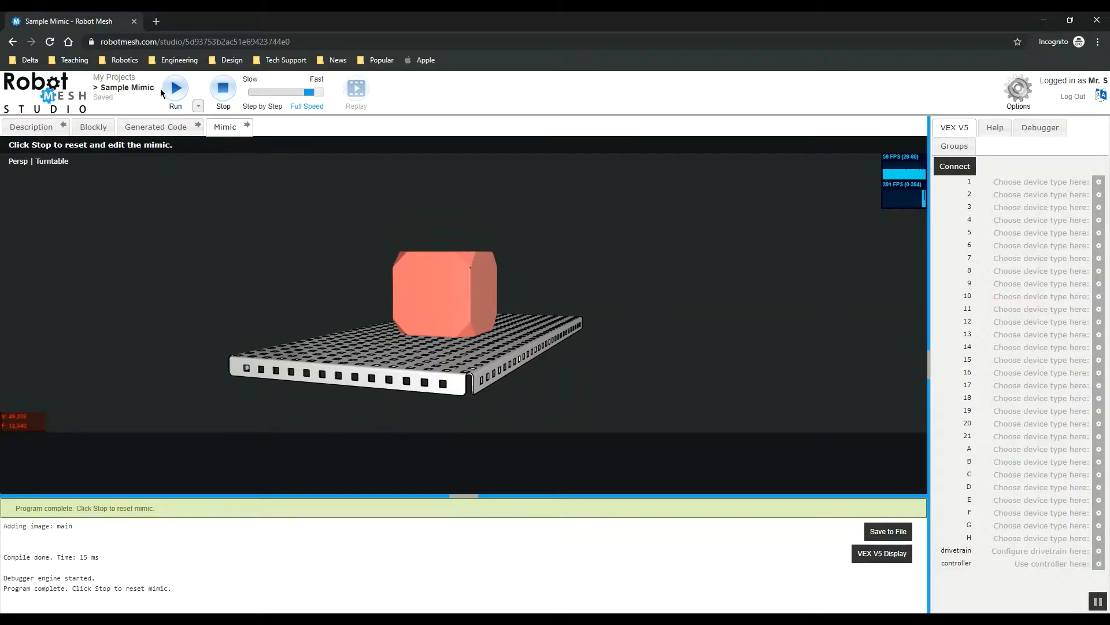
click(226, 89)
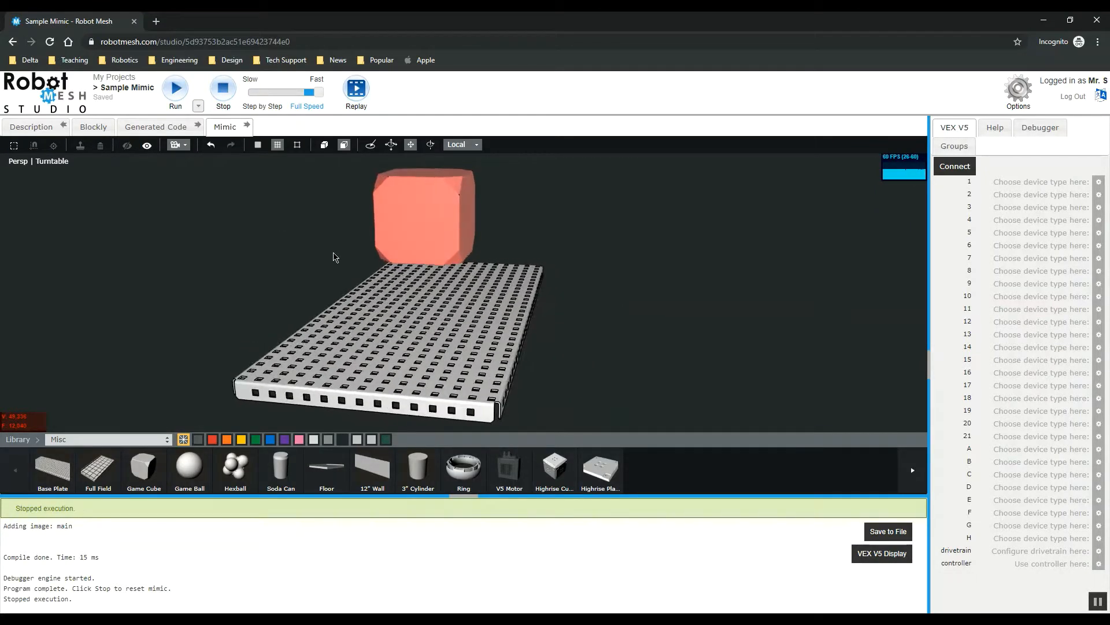
Step: Select the game cube and tilt it at an angle above the base plate with the Rotation tool
drag(333, 253, 296, 247)
drag(610, 246, 570, 244)
click(478, 232)
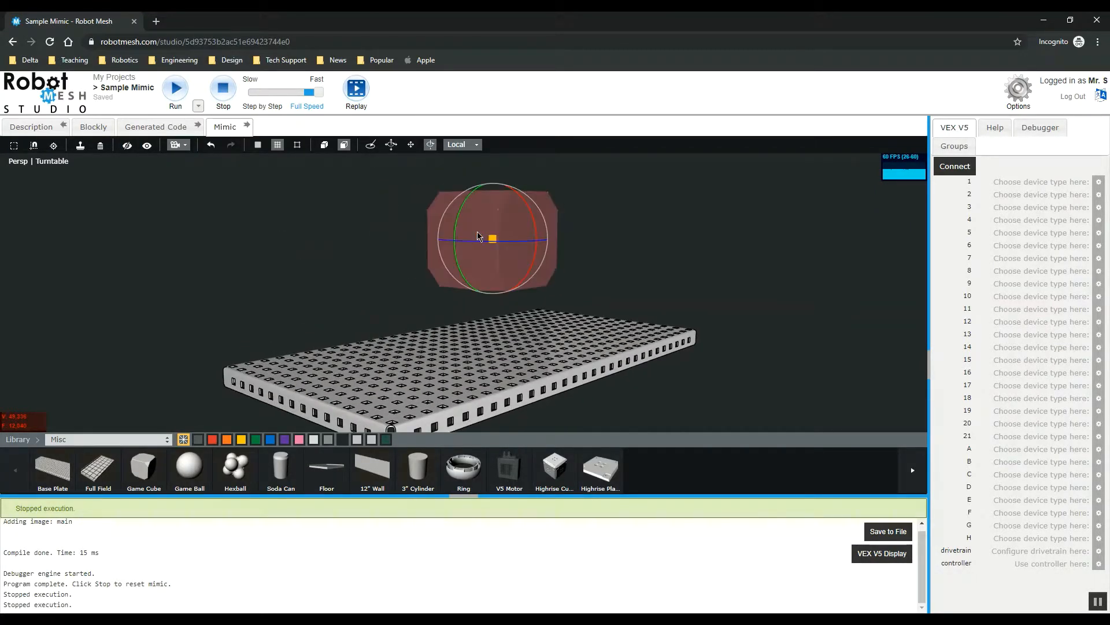
drag(605, 291, 587, 258)
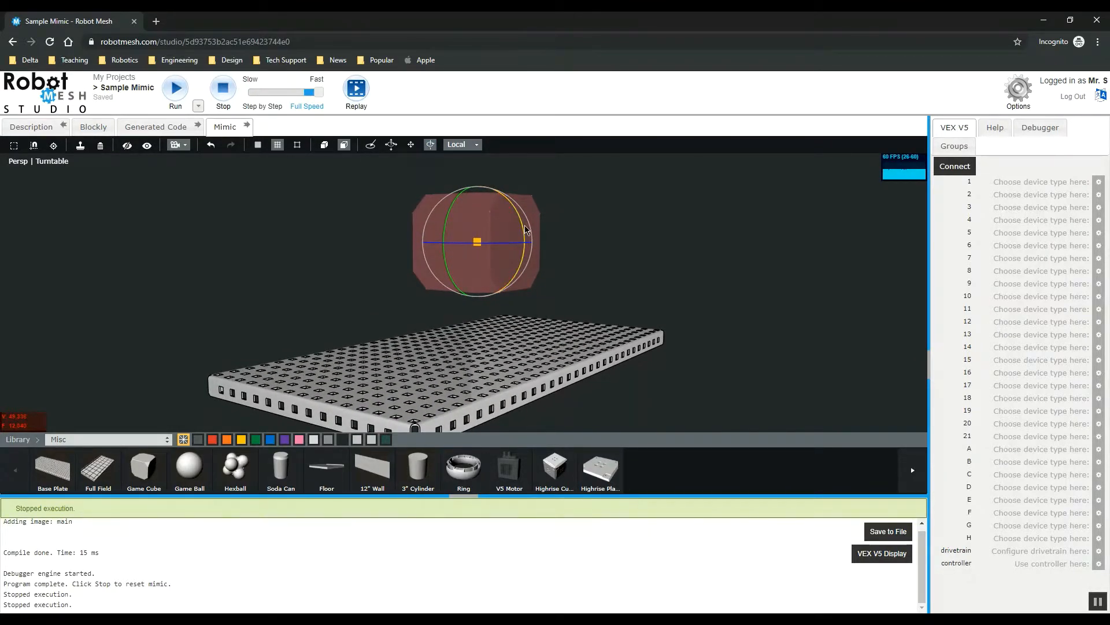
drag(526, 230, 513, 205)
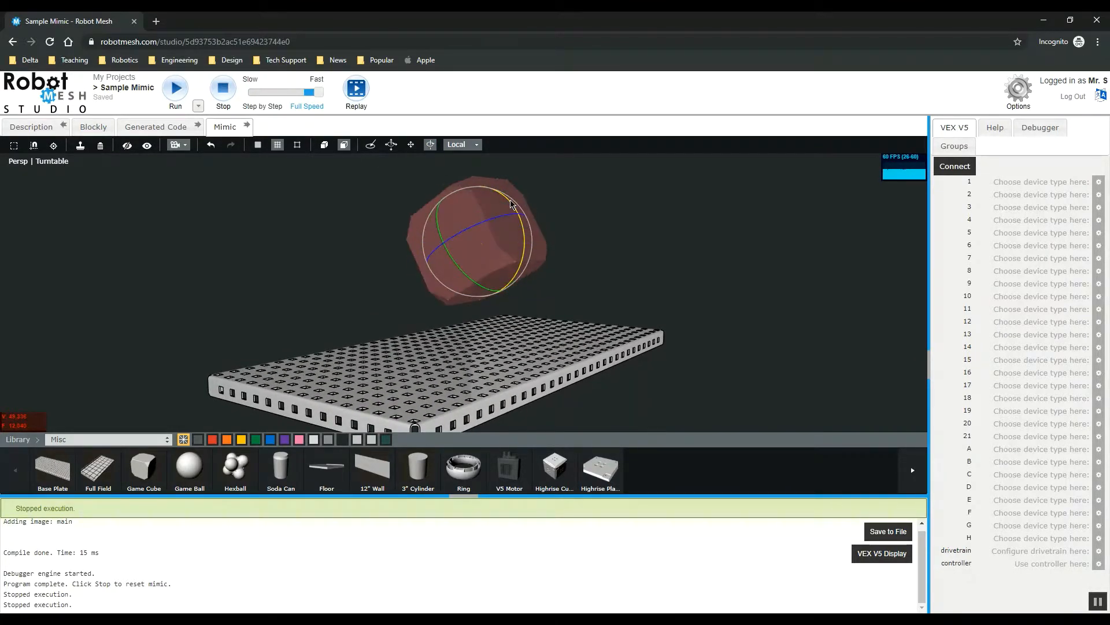
drag(582, 191, 482, 217)
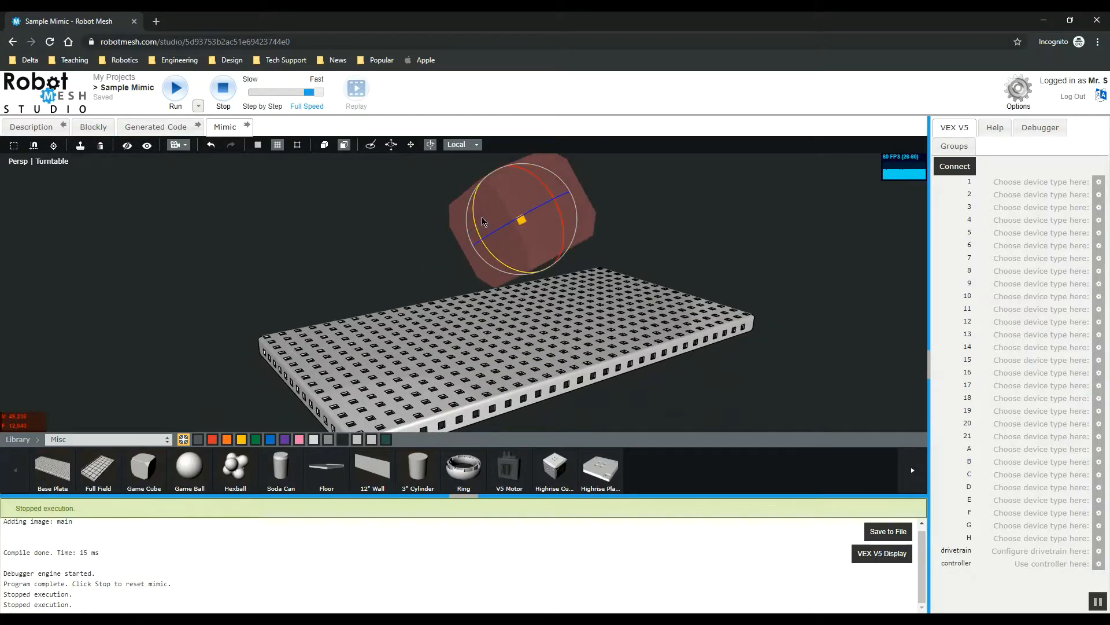
Step: Run the simulation to drop the tilted cube onto the base plate, then stop it to reset the mimic
drag(263, 258, 301, 266)
click(302, 267)
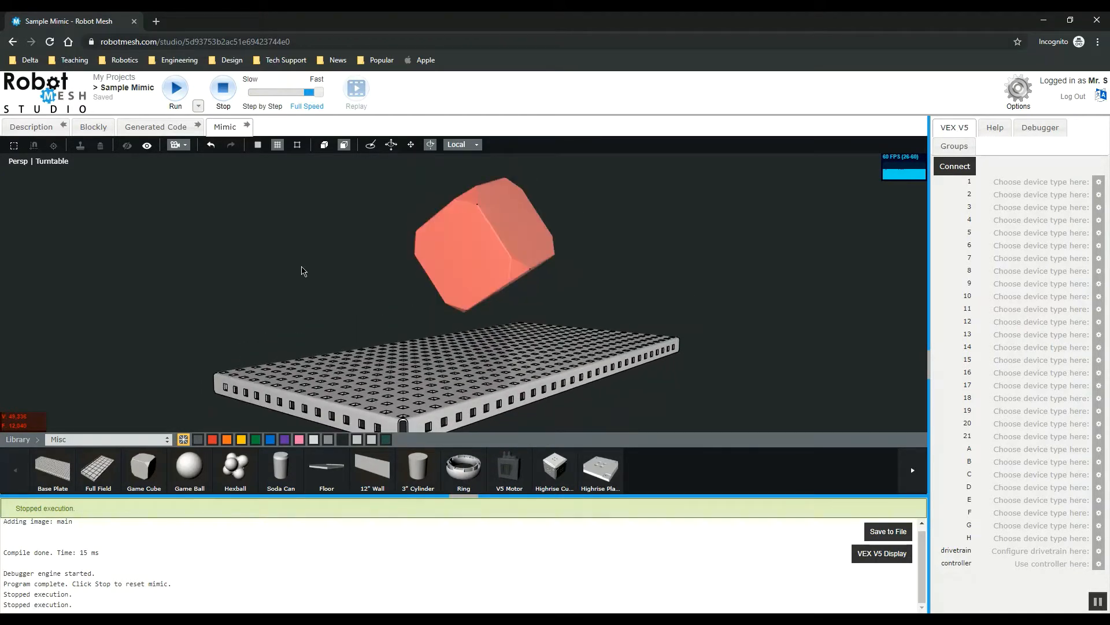
click(177, 93)
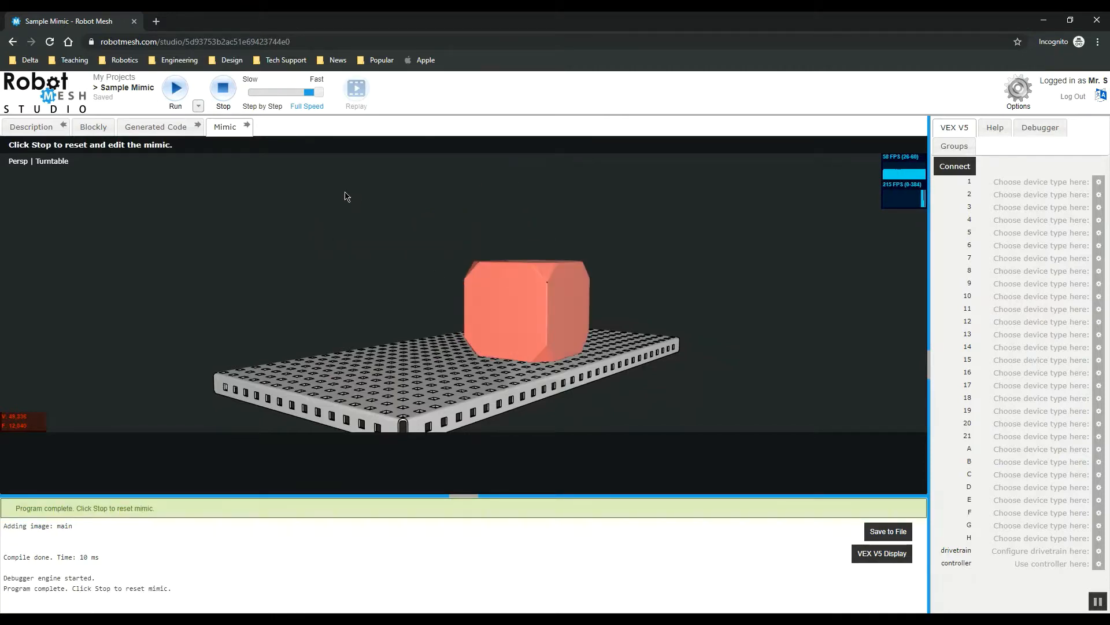
click(222, 88)
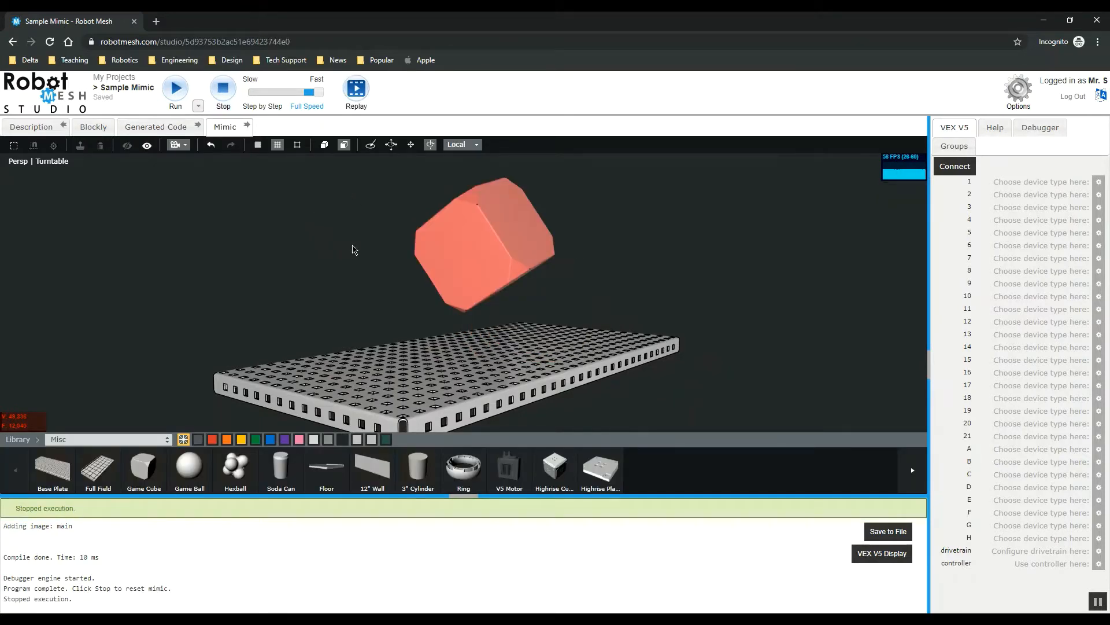
mouse_move(352, 247)
mouse_down()
mouse_move(414, 250)
mouse_move(367, 236)
mouse_up()
drag(347, 276, 432, 233)
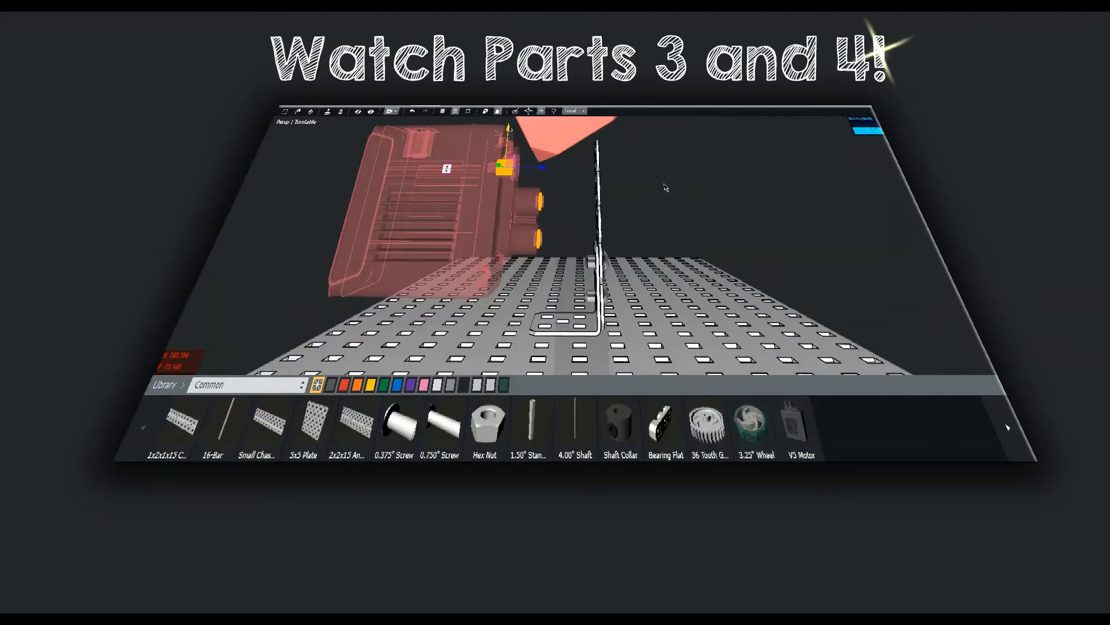